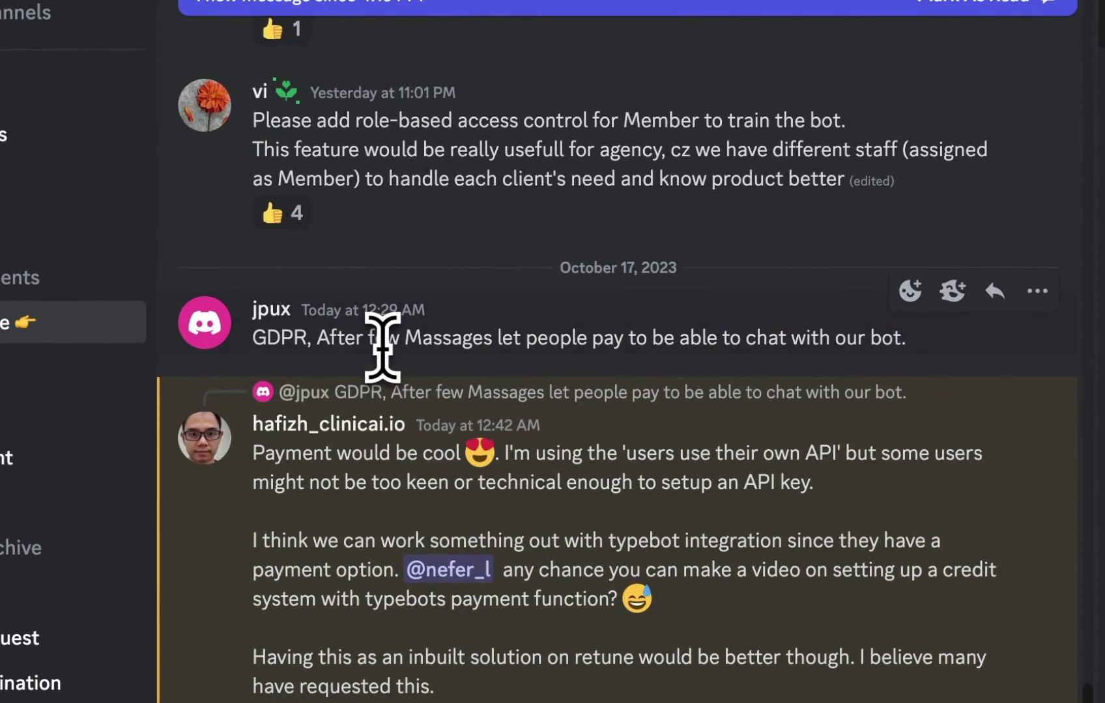
Highlight the Discord request asking to let people pay after a few messages.
drag(316, 338, 696, 363)
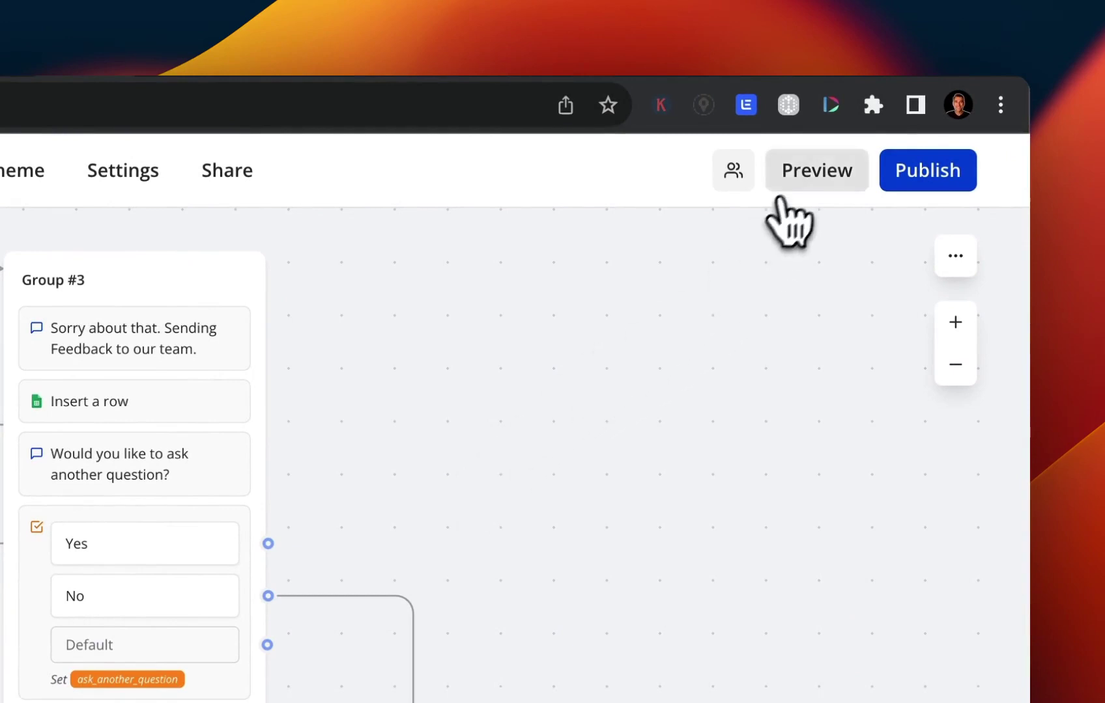
Start a live preview test chat of the Retune Chatbot Lookup Demo.
click(796, 183)
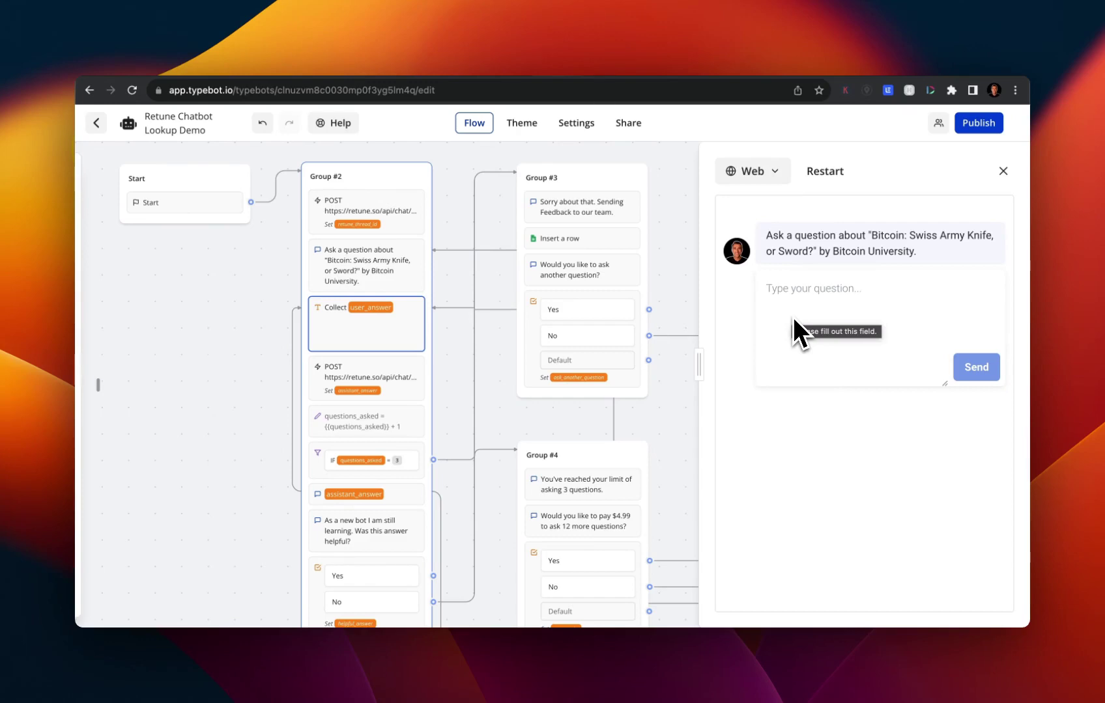
text(Why is bitcoin considered a sword?)
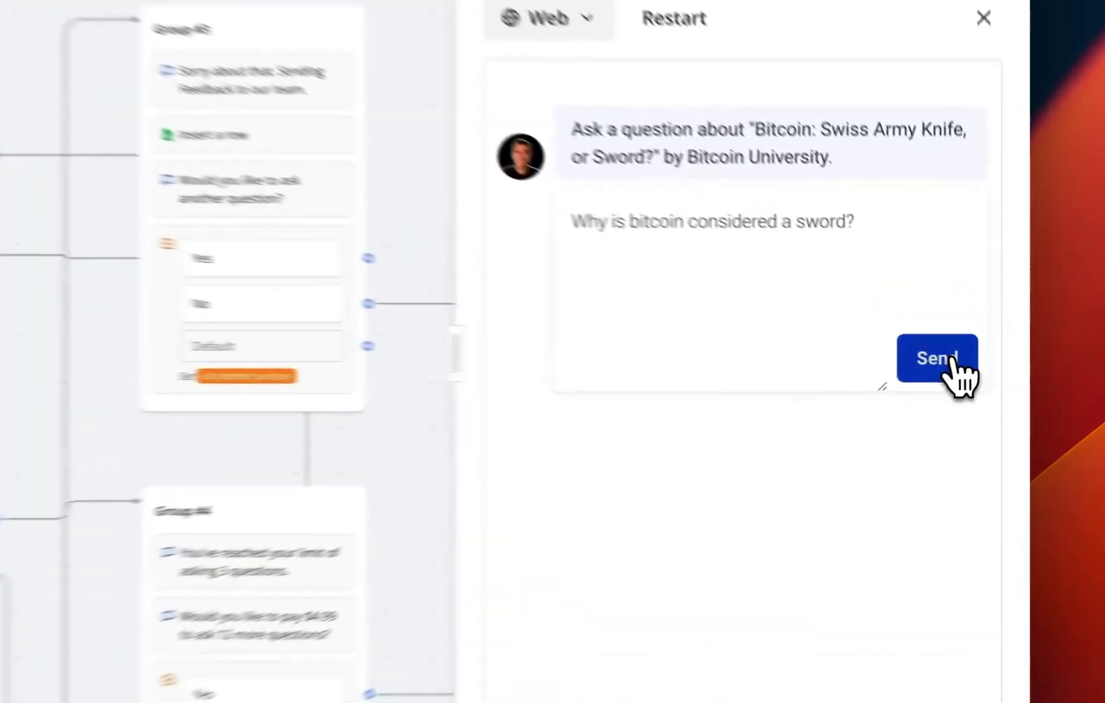
Ask the Bitcoin-as-a-sword and smart contracts questions, marking each answer helpful.
click(977, 370)
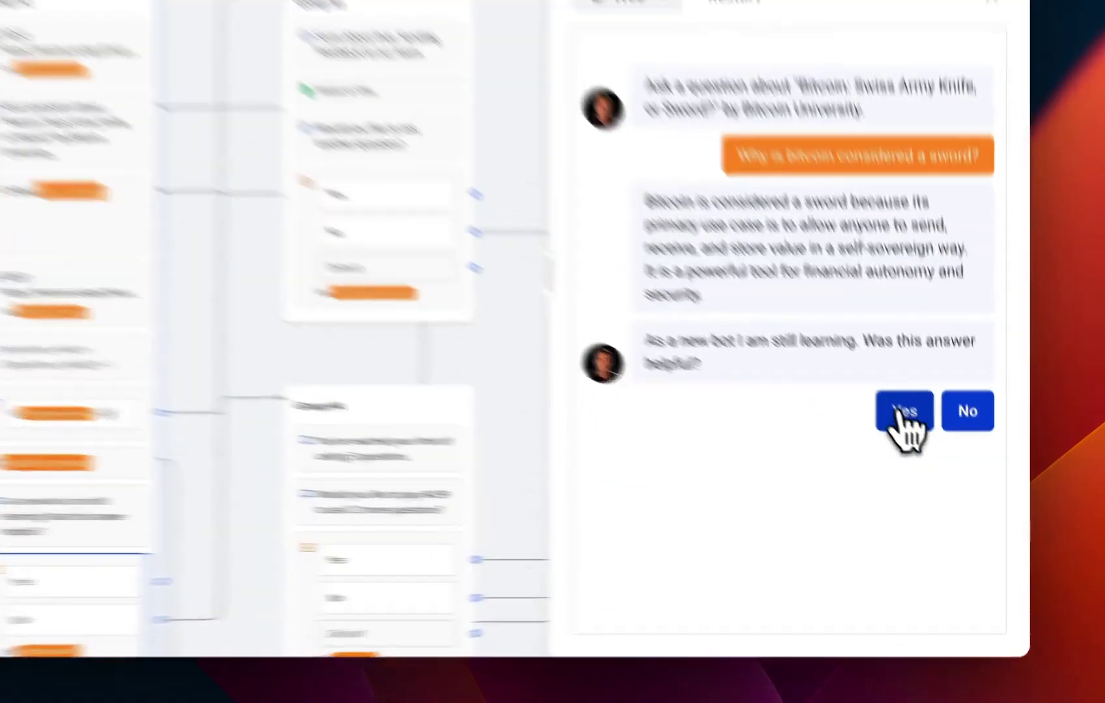
click(943, 461)
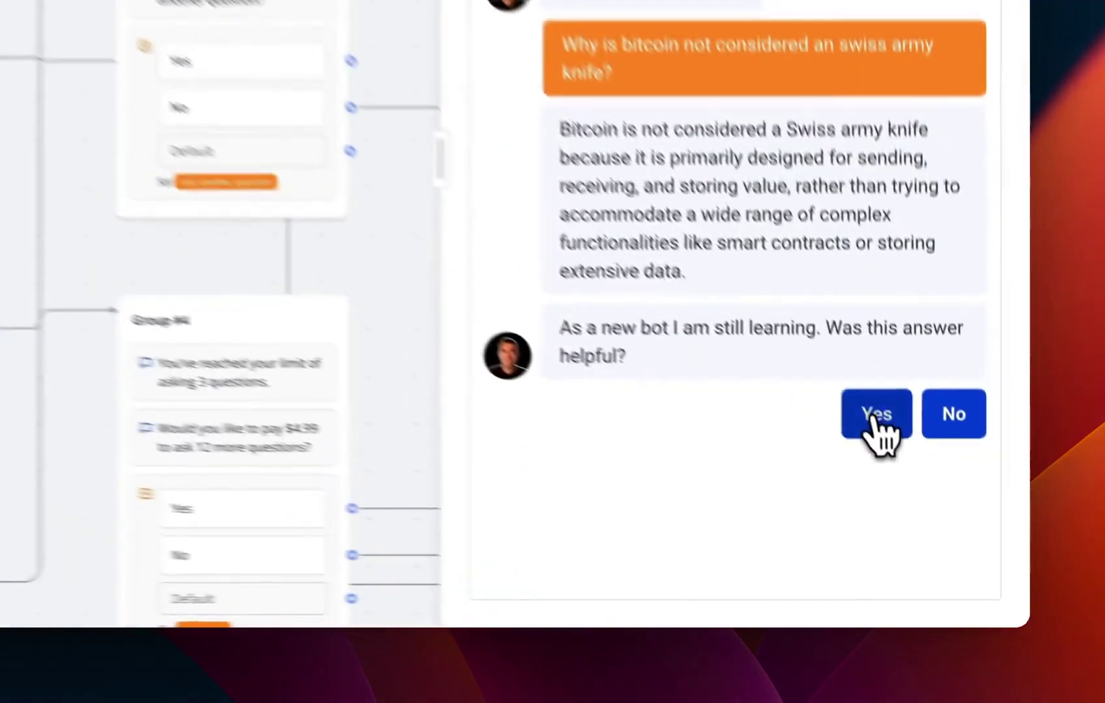
click(943, 508)
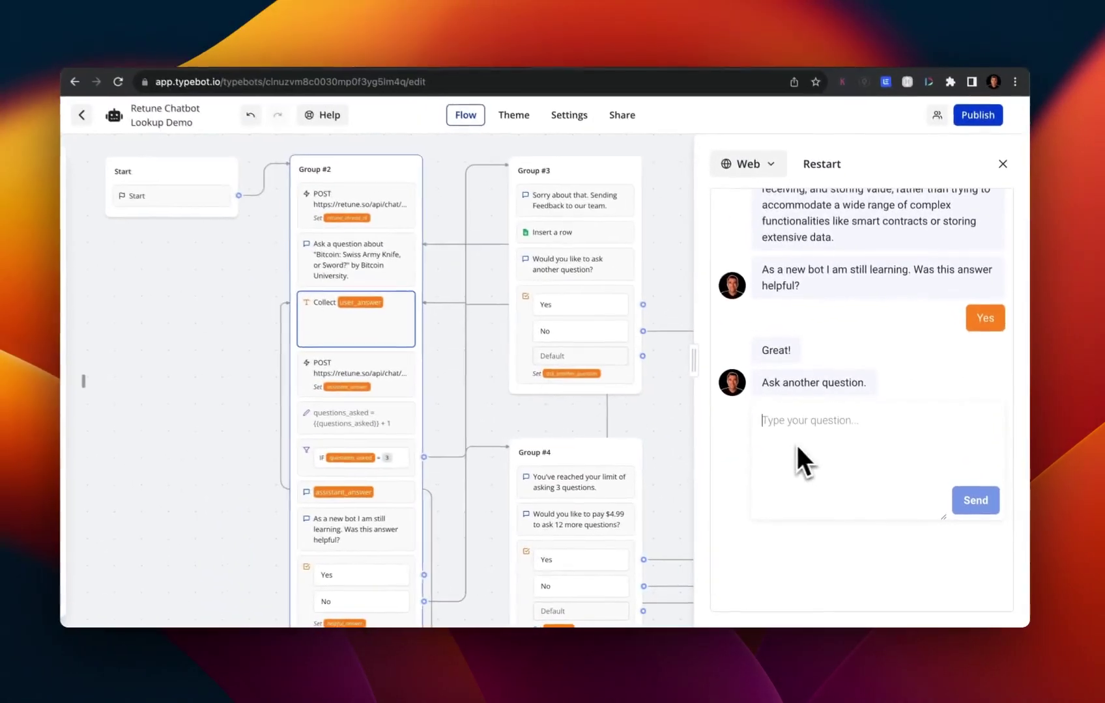
click(975, 504)
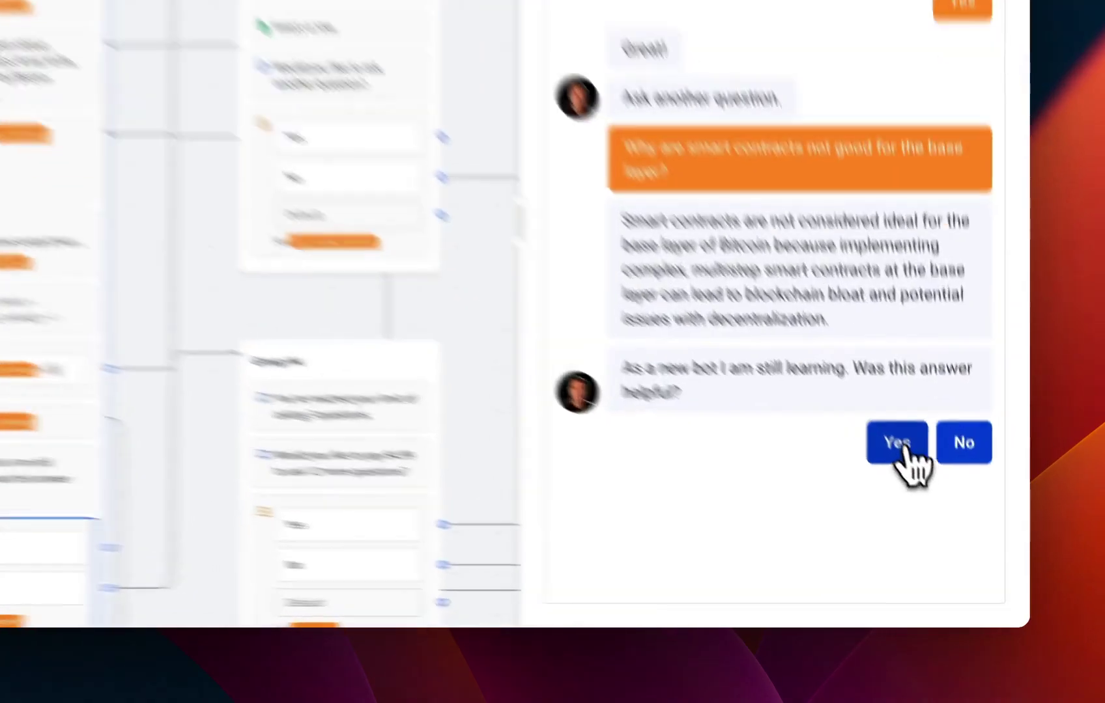
click(943, 508)
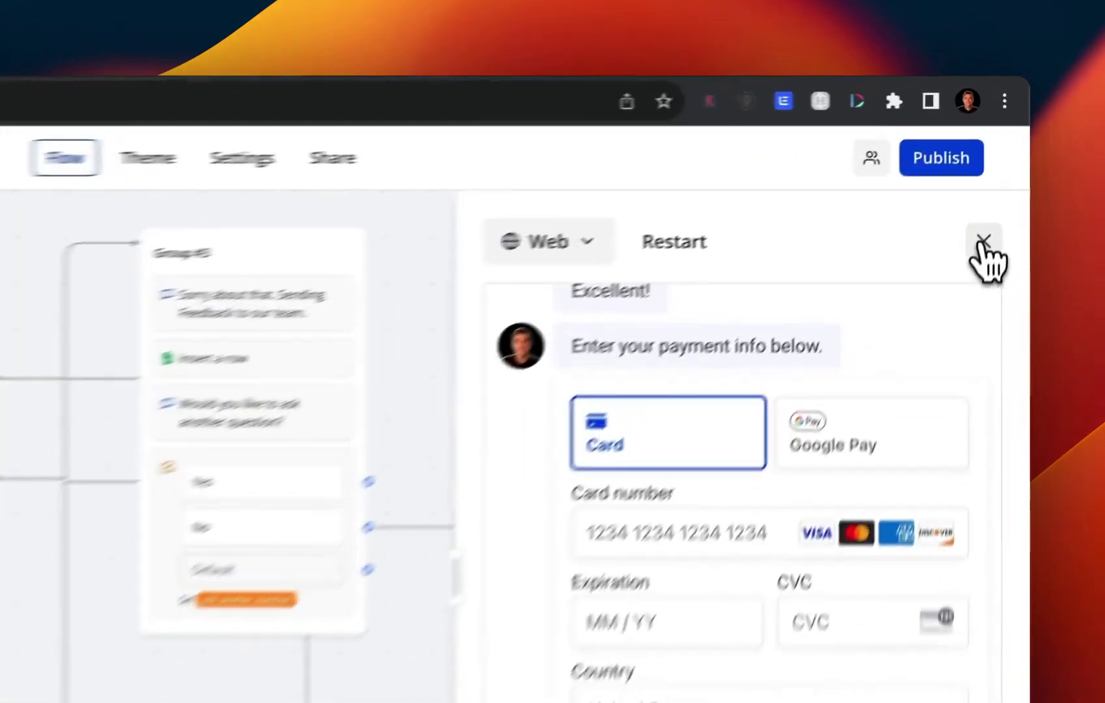
Close the test chat after reaching the $4.99 payment form, returning to the flow.
click(982, 243)
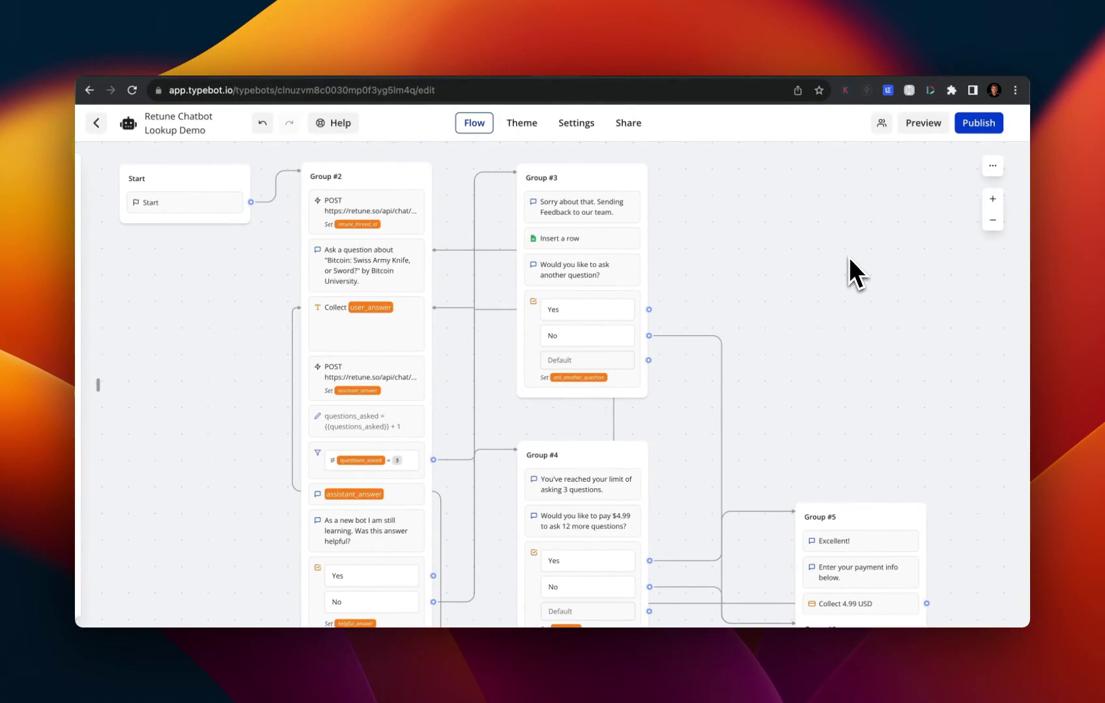
scroll(257, 468, up, 5)
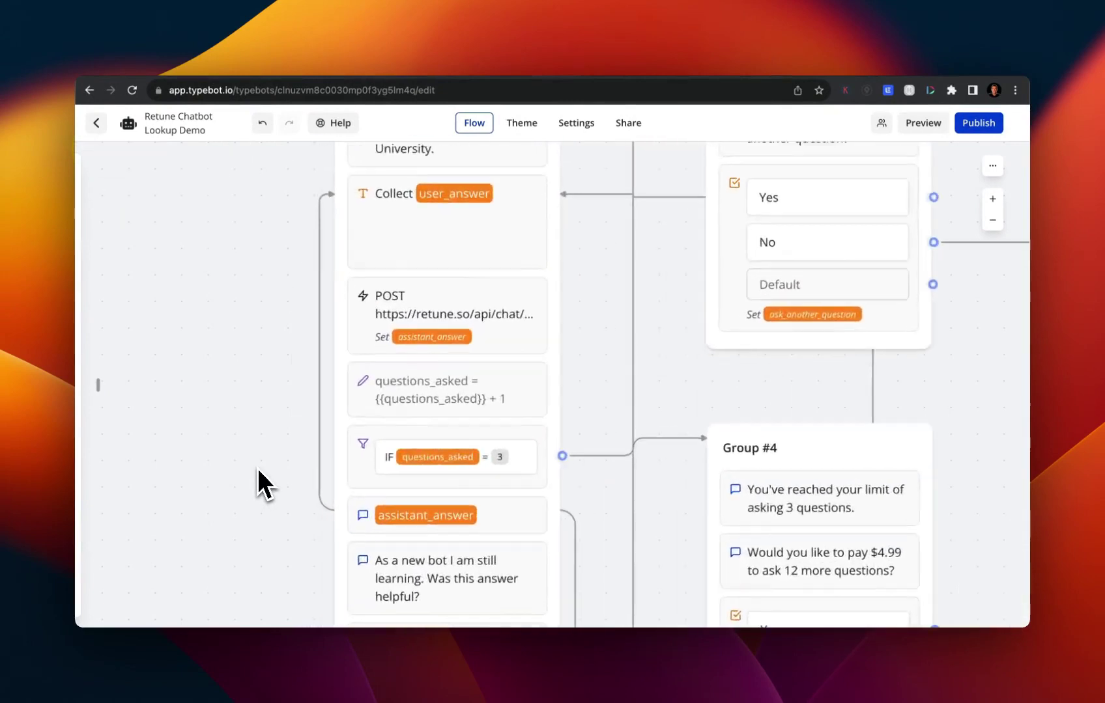
scroll(257, 469, up, 3)
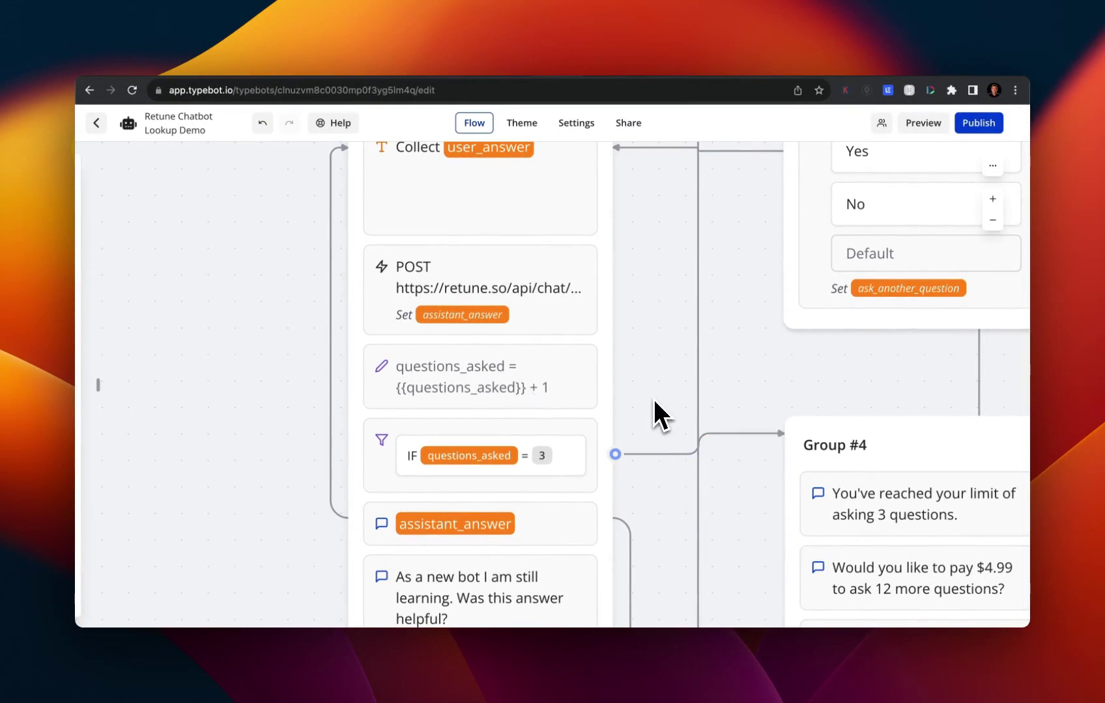
scroll(653, 399, down, 2)
scroll(653, 399, down, 5)
scroll(654, 399, down, 2)
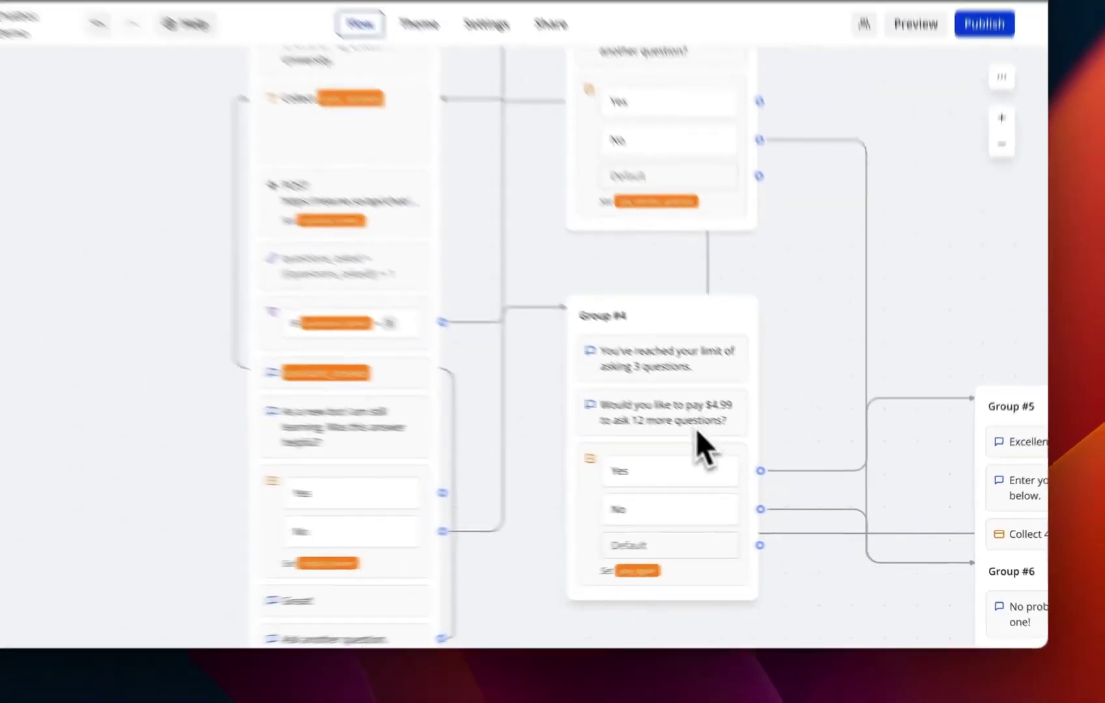
scroll(747, 485, right, 3)
scroll(748, 484, right, 3)
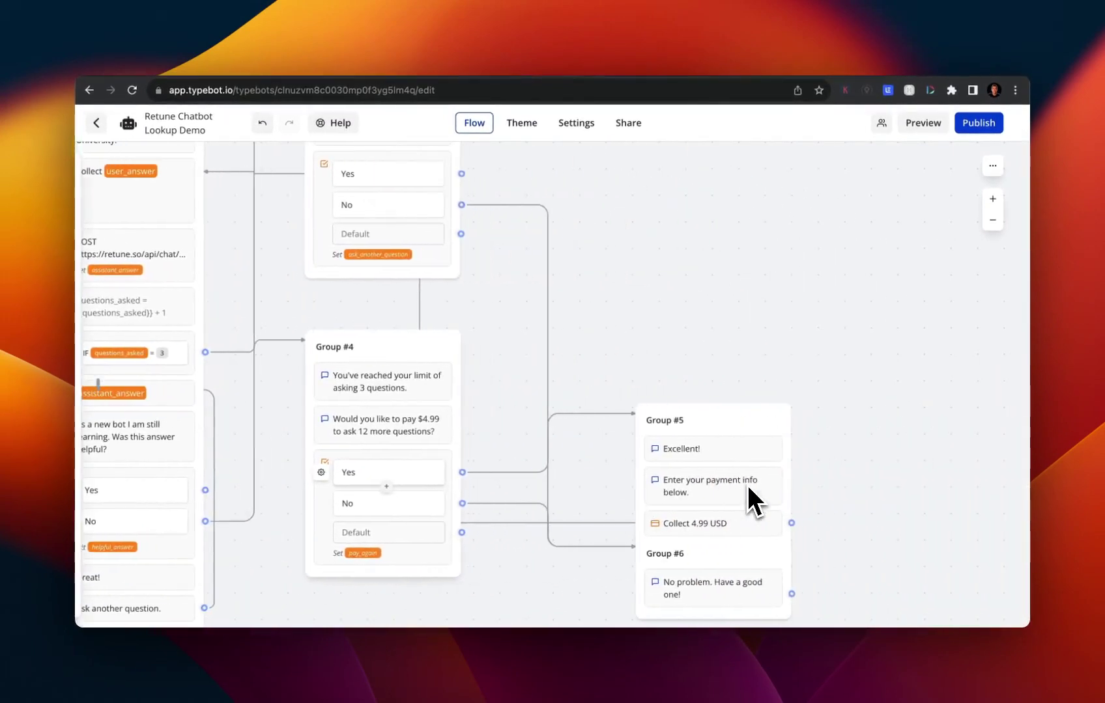
scroll(747, 485, right, 1)
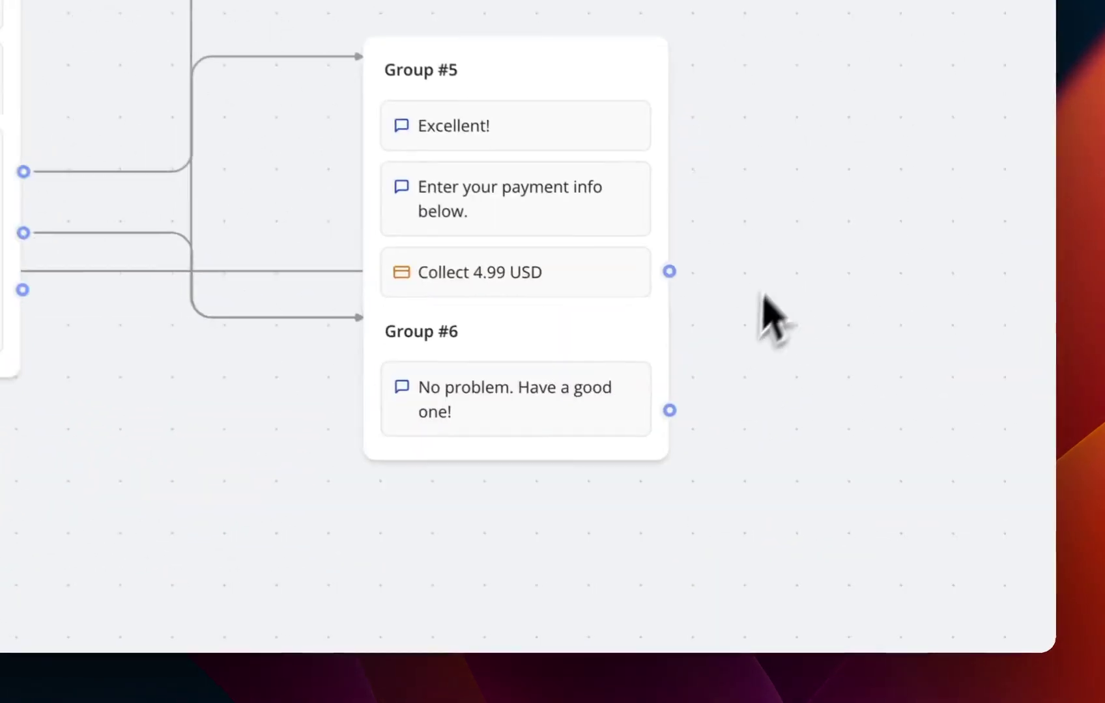
scroll(764, 298, down, 2)
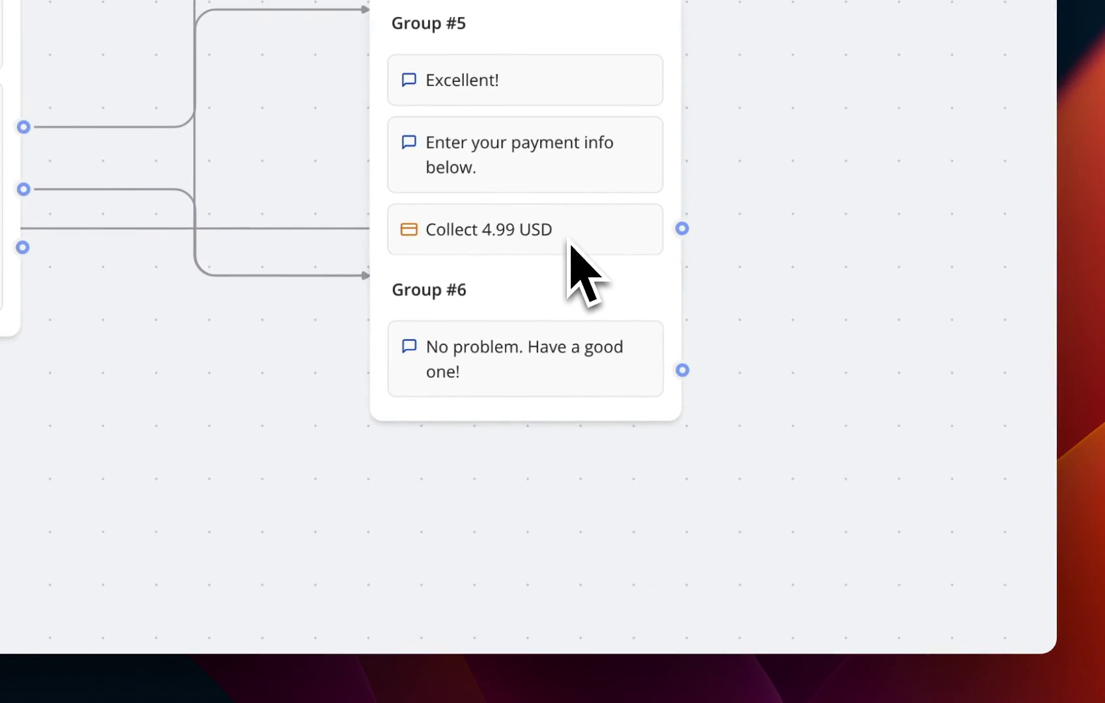
scroll(295, 394, left, 5)
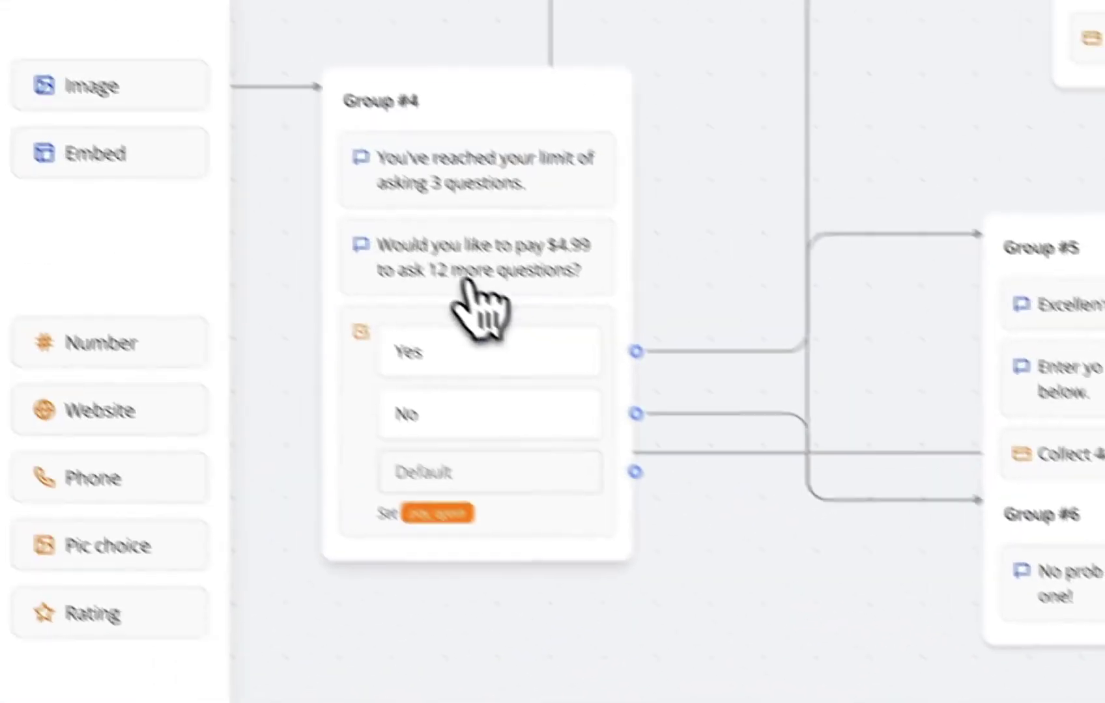
Edit the Group #4 pay message so $4.99 buys 3 more questions instead of 12.
click(496, 301)
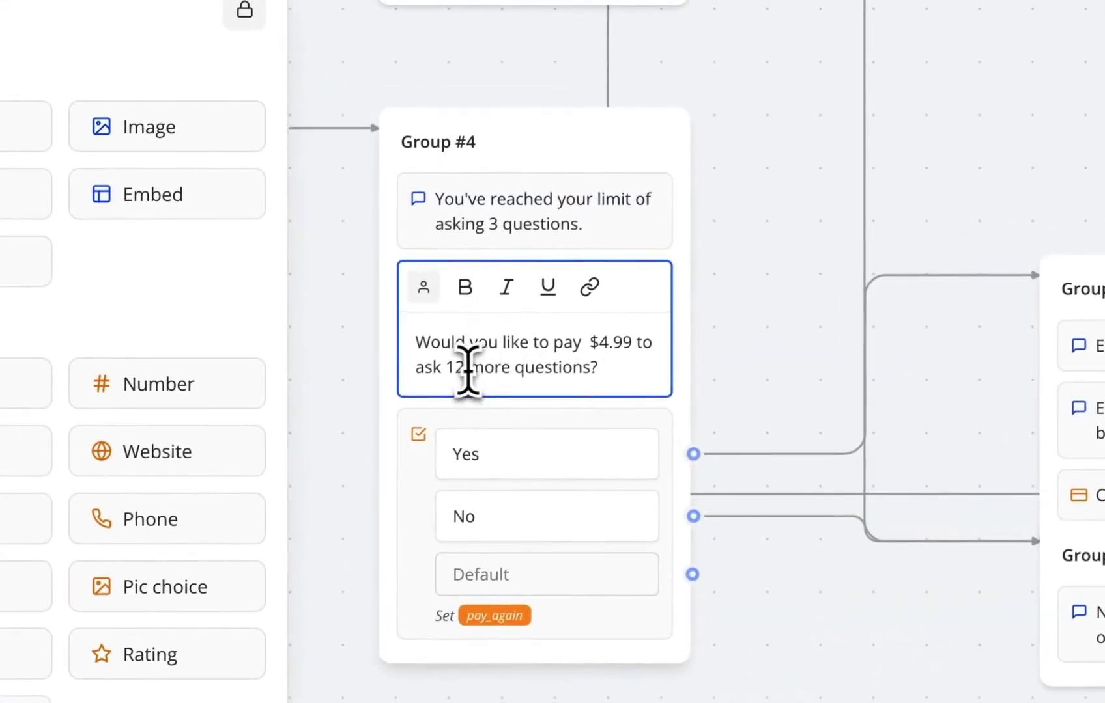
click(462, 366)
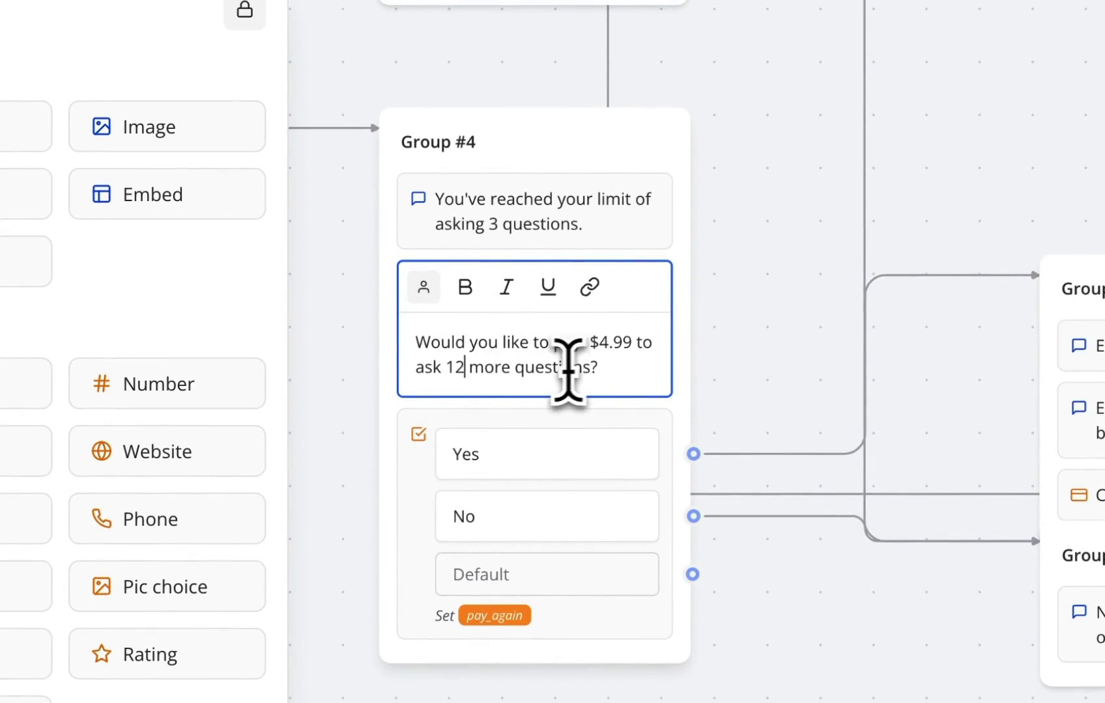
click(338, 378)
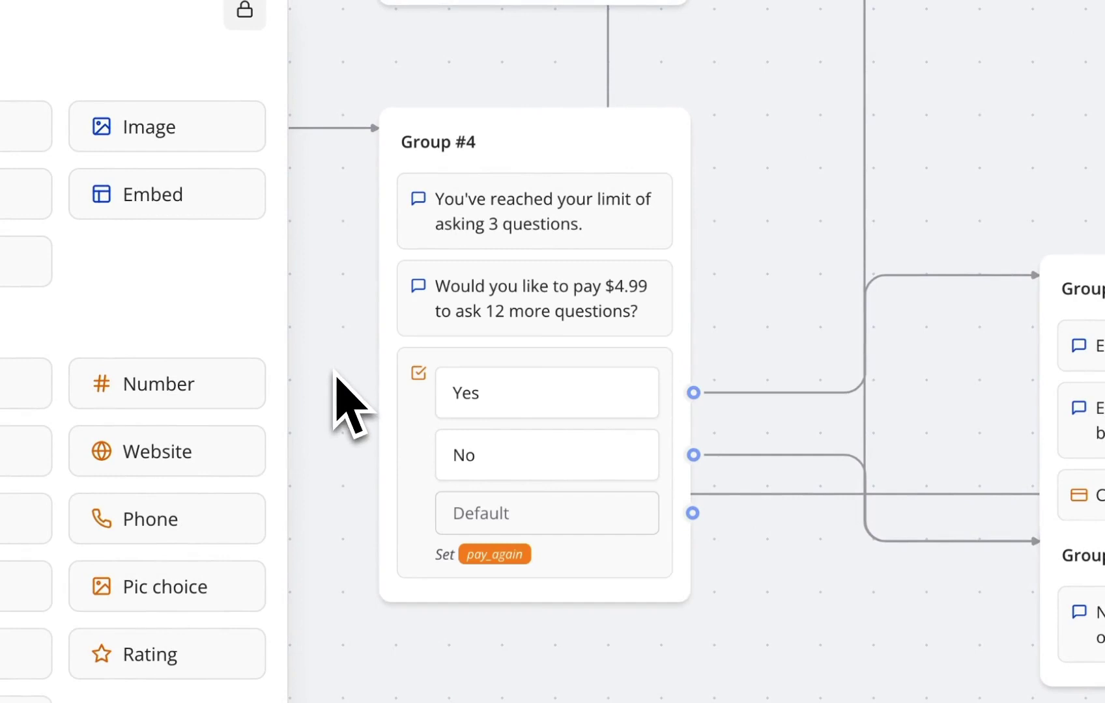
drag(337, 379, 732, 487)
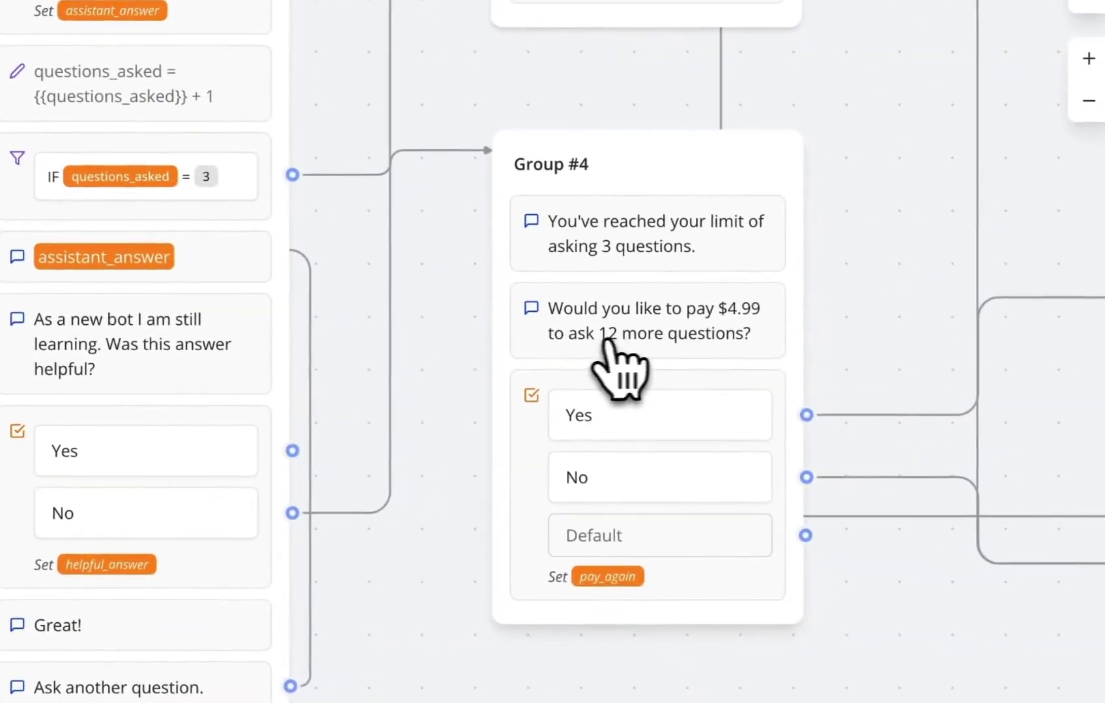
click(608, 340)
click(577, 389)
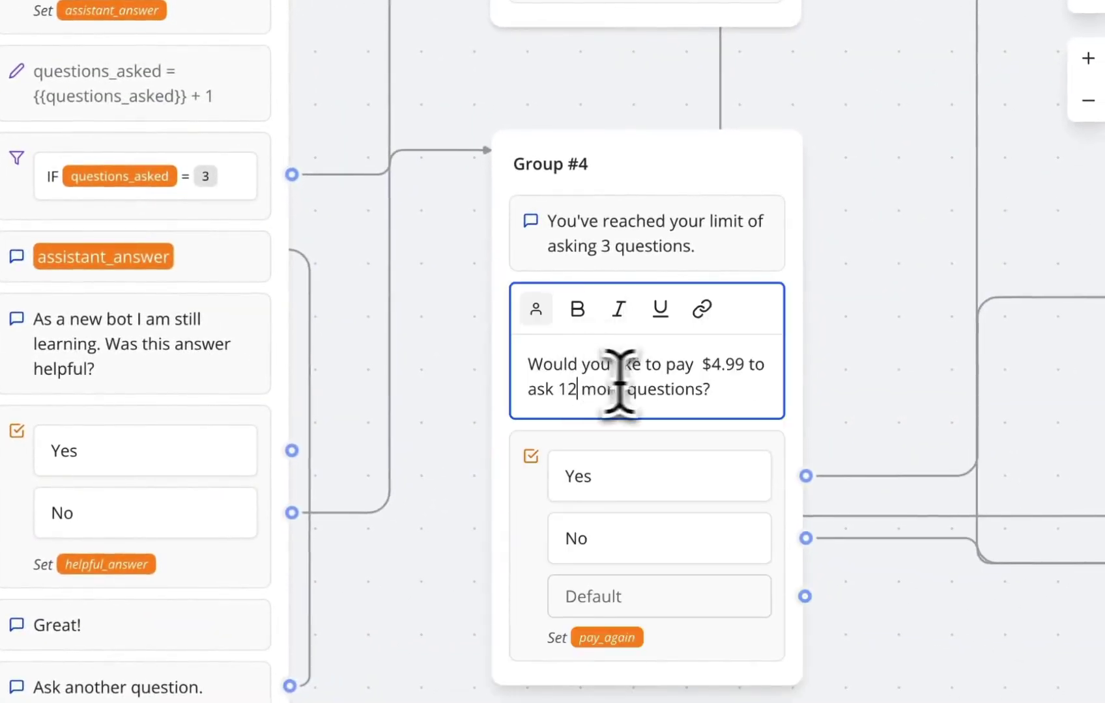
key(BackSpace)
key(BackSpace)
text(3)
click(673, 357)
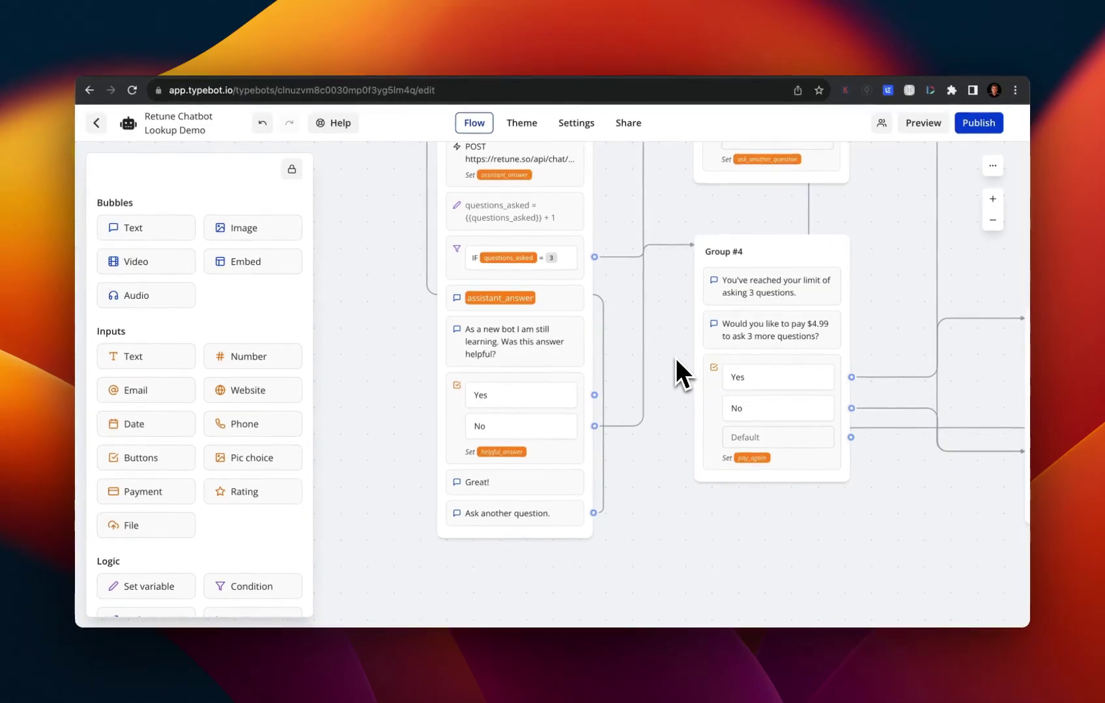